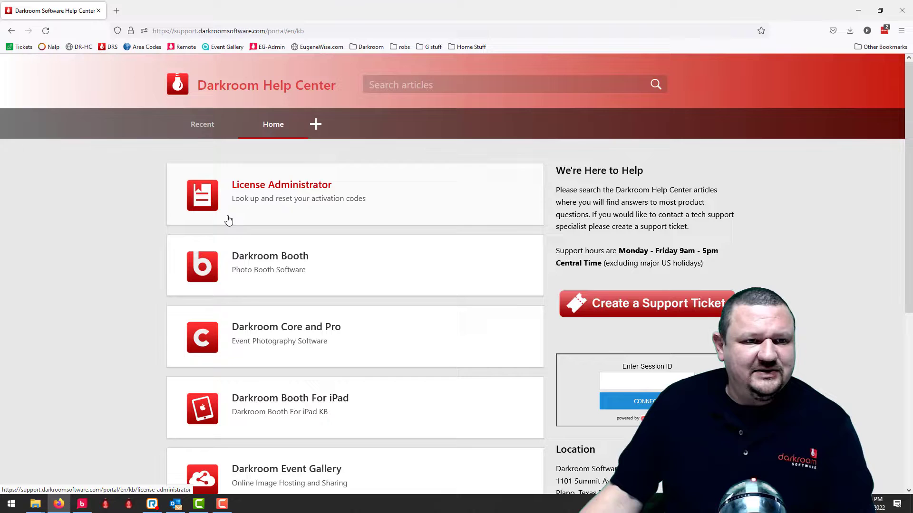
# Step: Open the Booth 3 Downloads and Release Notes article to the 3.0.1030 maintenance plan section
pyautogui.click(285, 263)
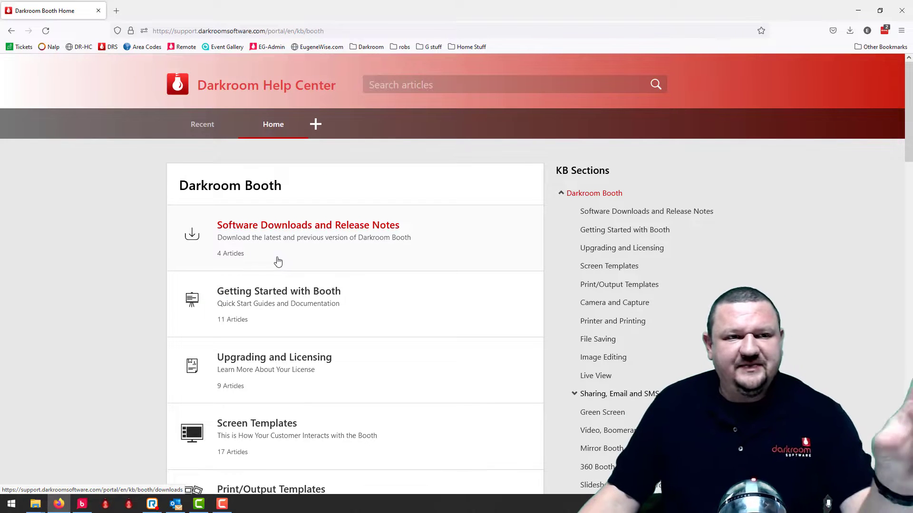
pyautogui.click(242, 233)
pyautogui.click(242, 233)
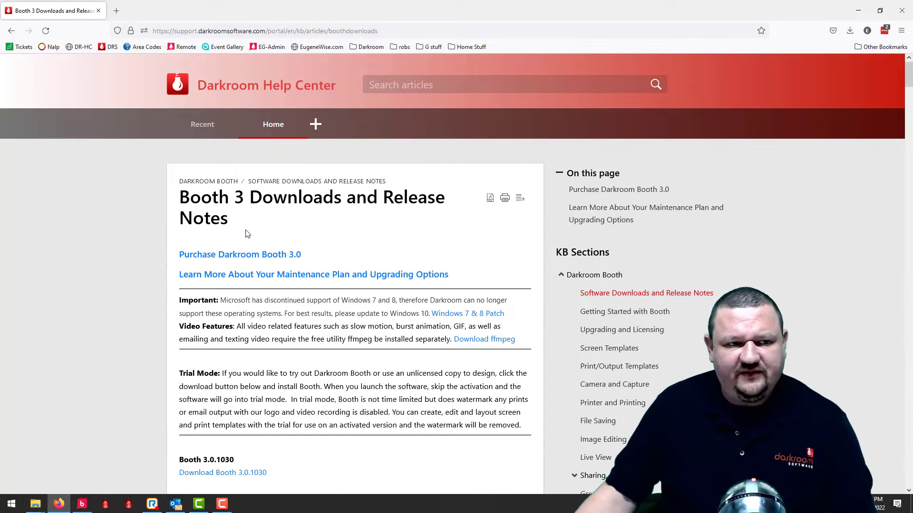
pyautogui.click(254, 274)
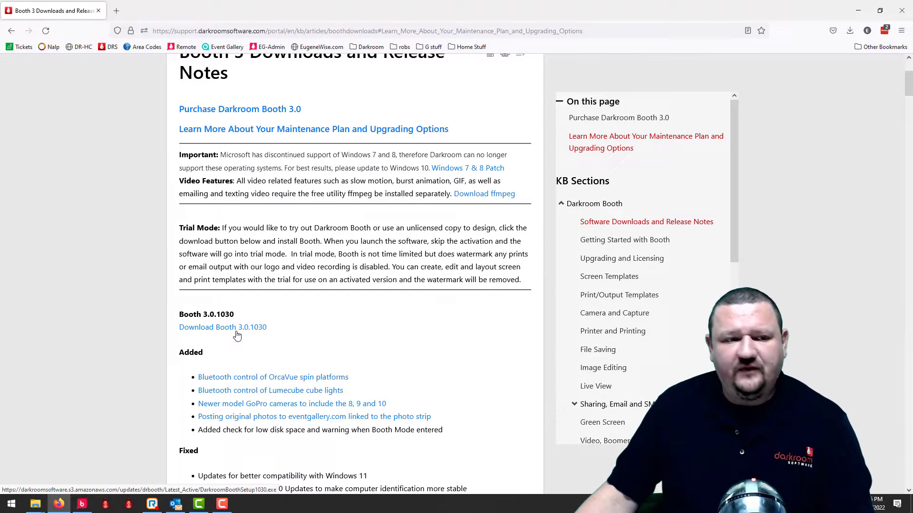
pyautogui.scroll(-2, 279, 336)
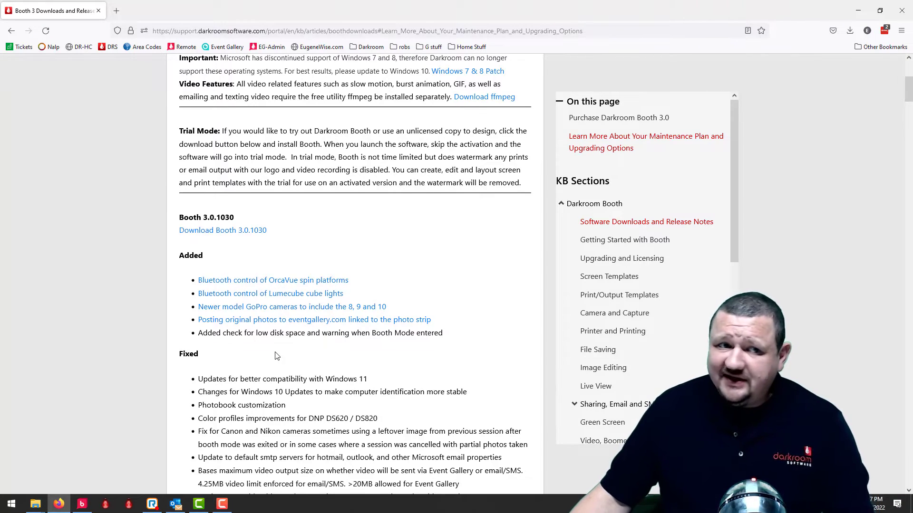
# Step: Return to Help Center home, open Darkroom Booth, and scroll down to the 360 Booth section
pyautogui.scroll(5, 275, 360)
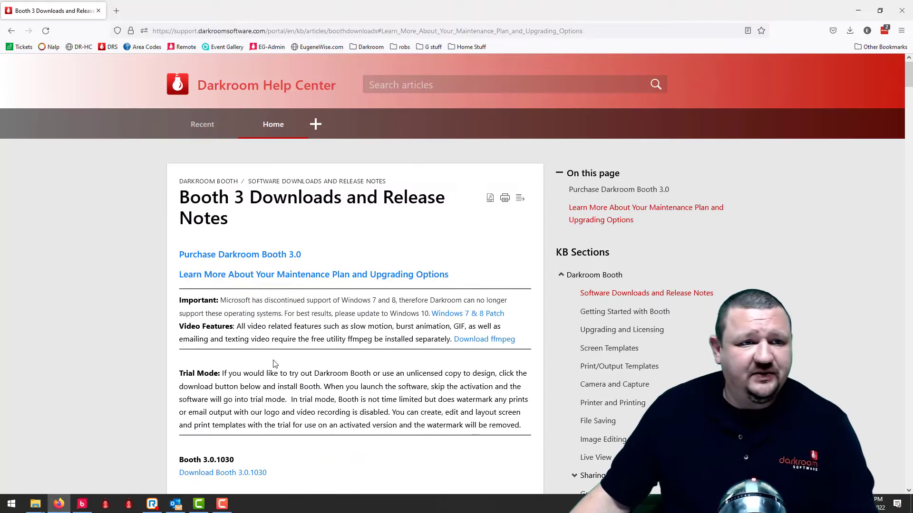
pyautogui.click(273, 126)
pyautogui.scroll(-6, 243, 367)
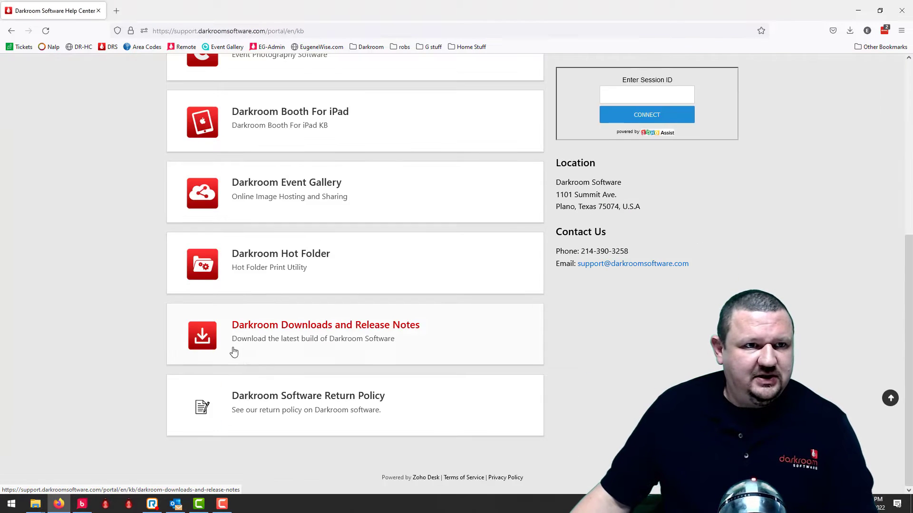
pyautogui.scroll(6, 230, 350)
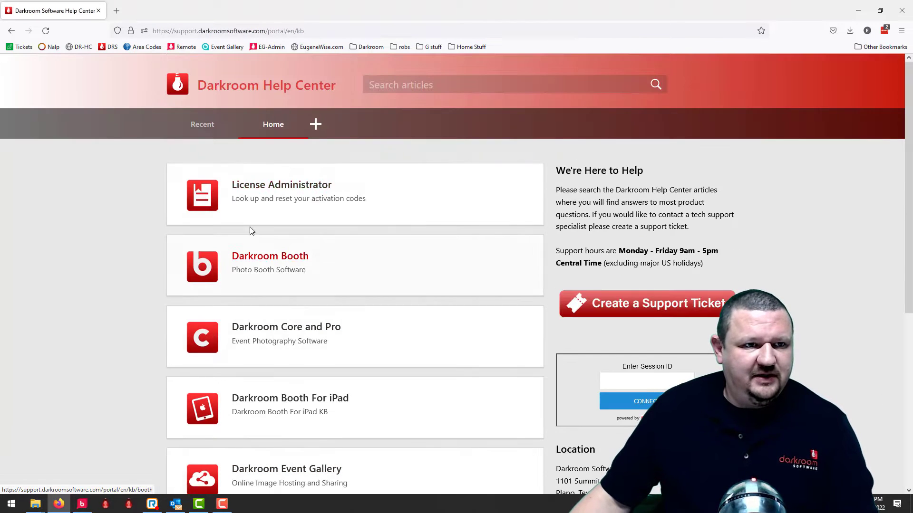
pyautogui.click(264, 257)
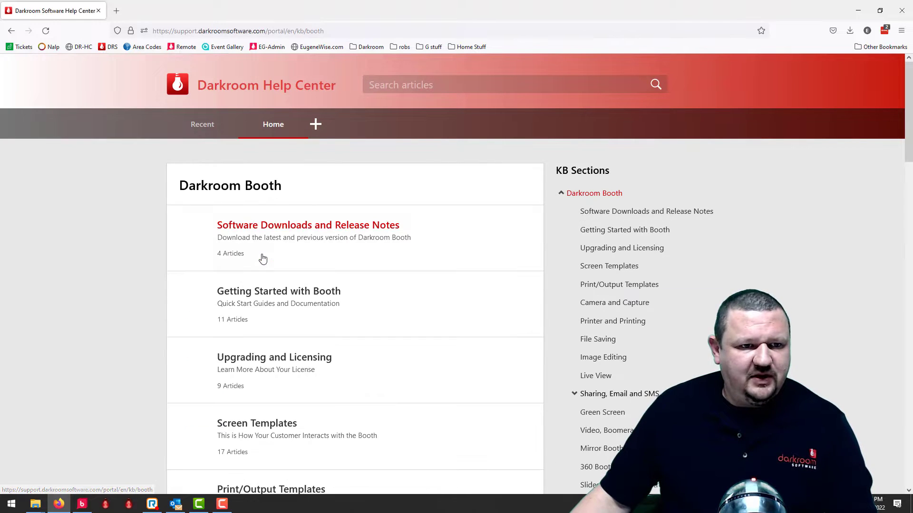
pyautogui.scroll(-8, 266, 265)
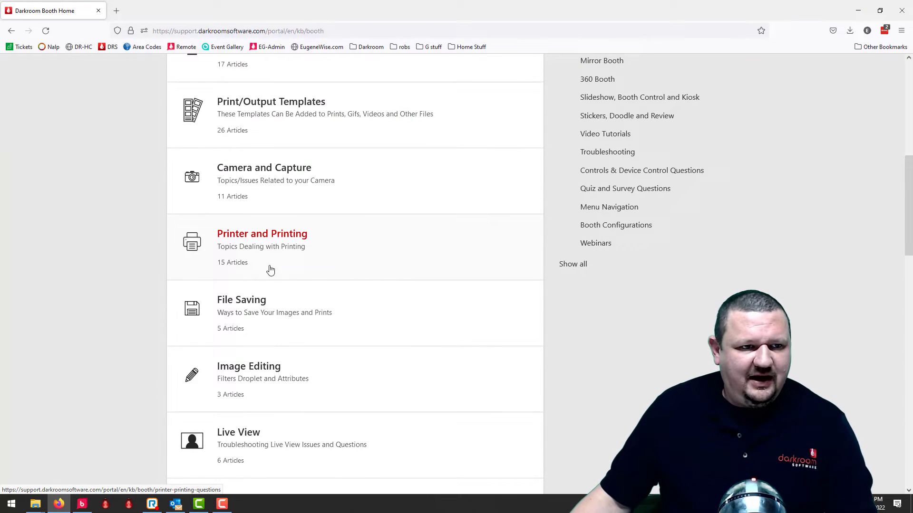
pyautogui.scroll(-3, 271, 285)
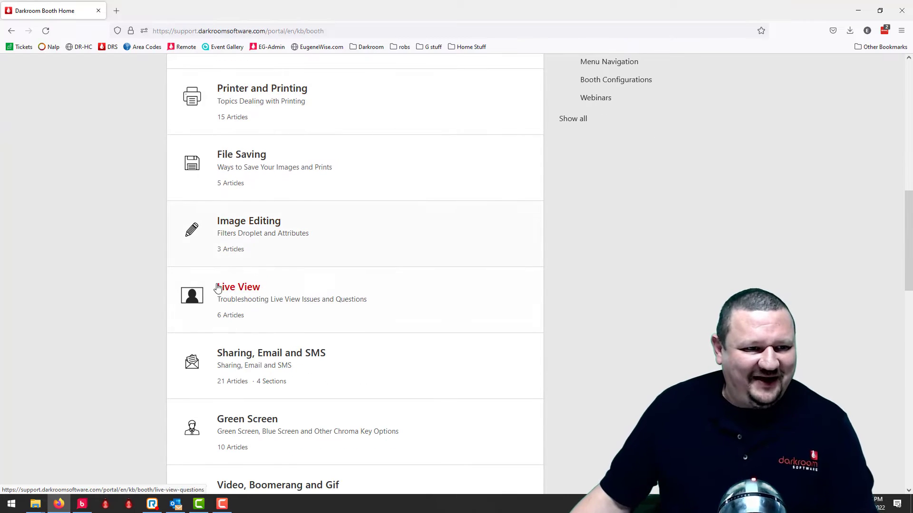
pyautogui.scroll(-5, 200, 320)
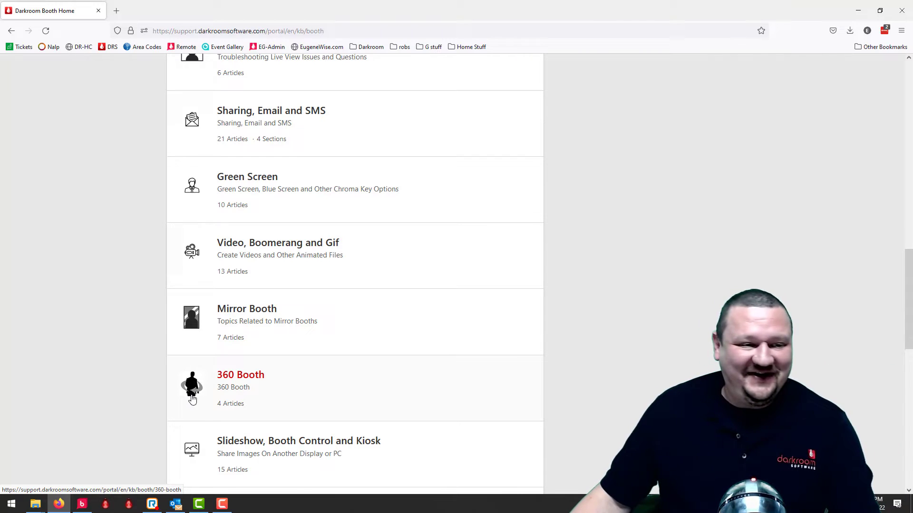
# Step: Open and play the 360 Spin Booth Sample Video under 360 Booth, then show visited-page history
pyautogui.click(249, 378)
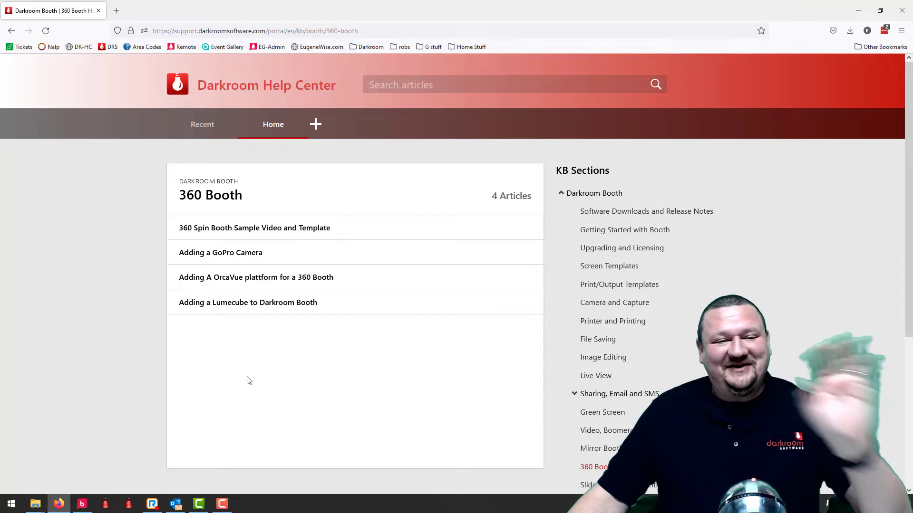
pyautogui.click(281, 231)
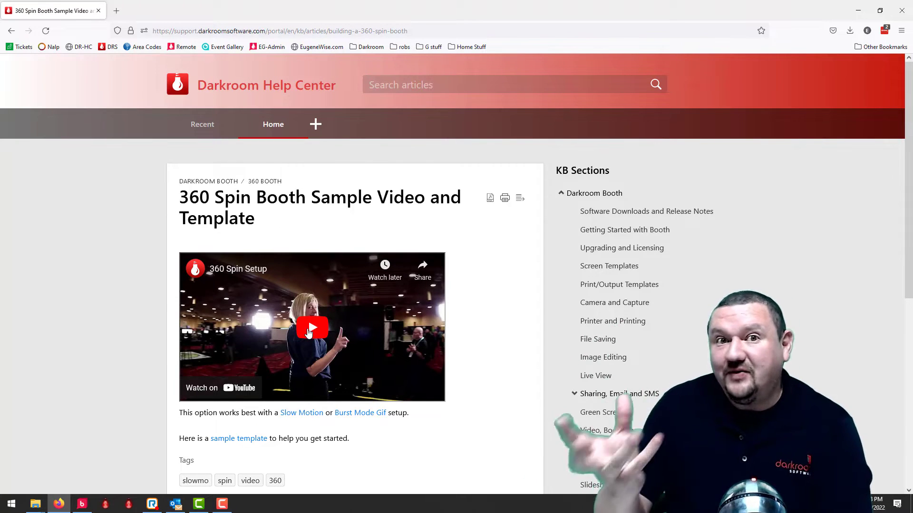
pyautogui.click(308, 332)
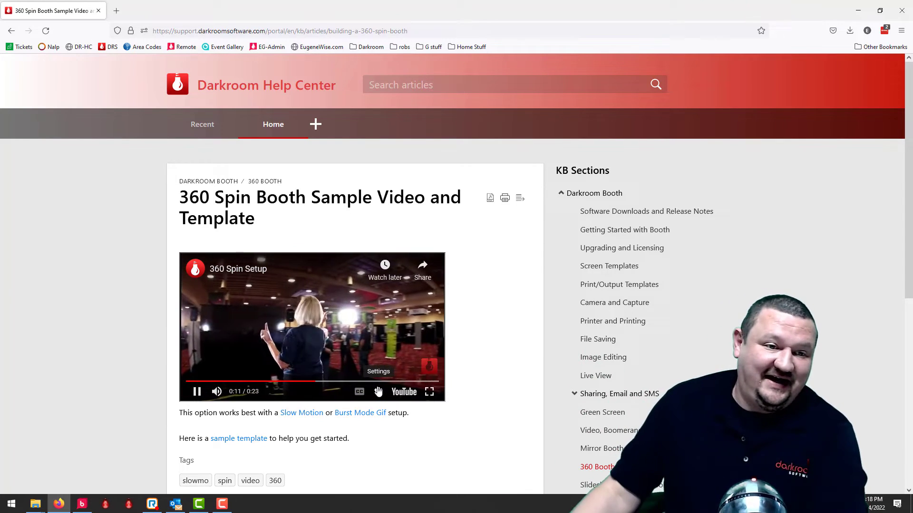
pyautogui.rightClick(12, 36)
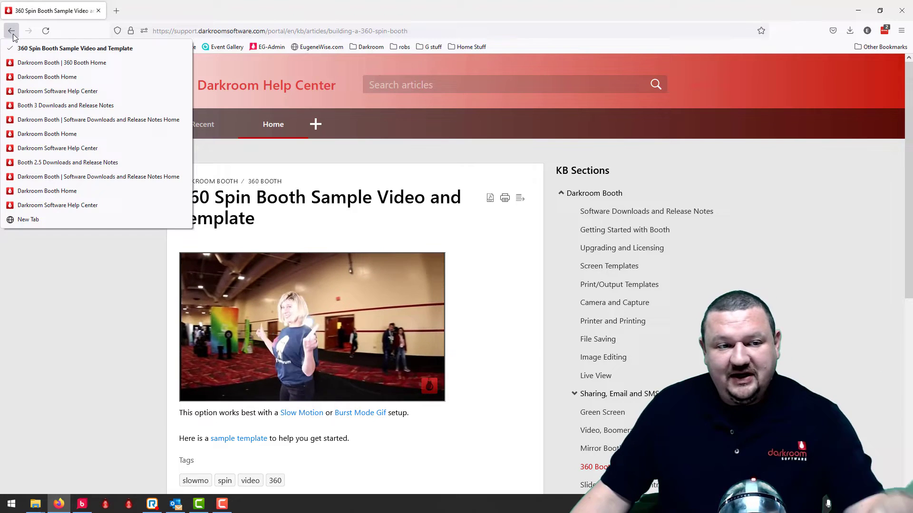
# Step: View the Adding a GoPro Camera article, then return to the 360 Booth list
pyautogui.click(81, 349)
pyautogui.click(12, 30)
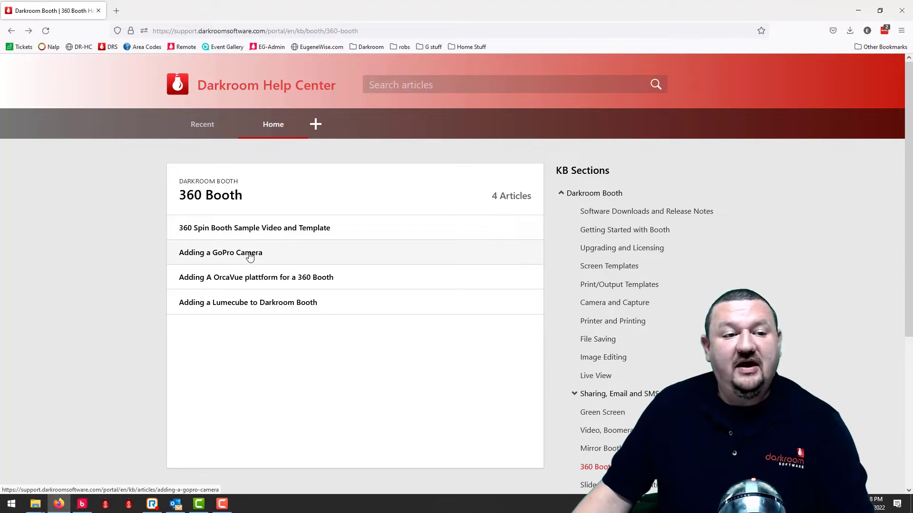
pyautogui.click(249, 256)
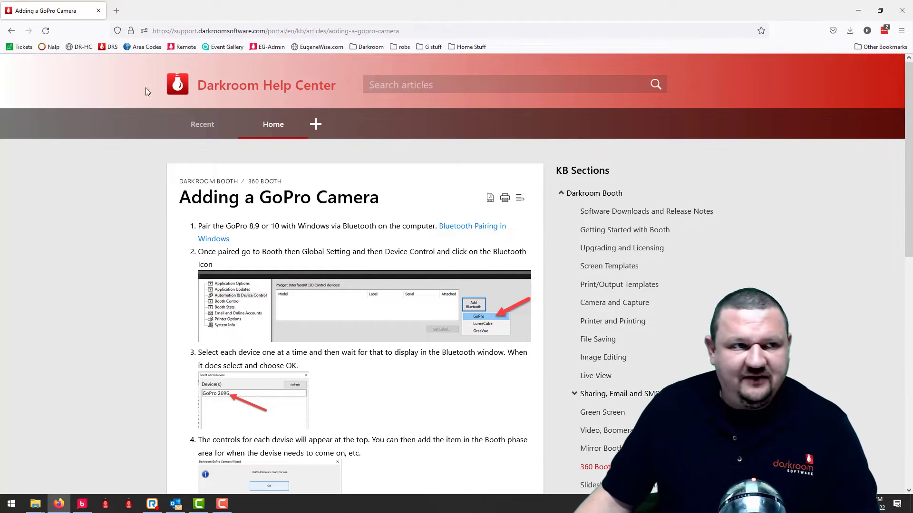
pyautogui.click(13, 32)
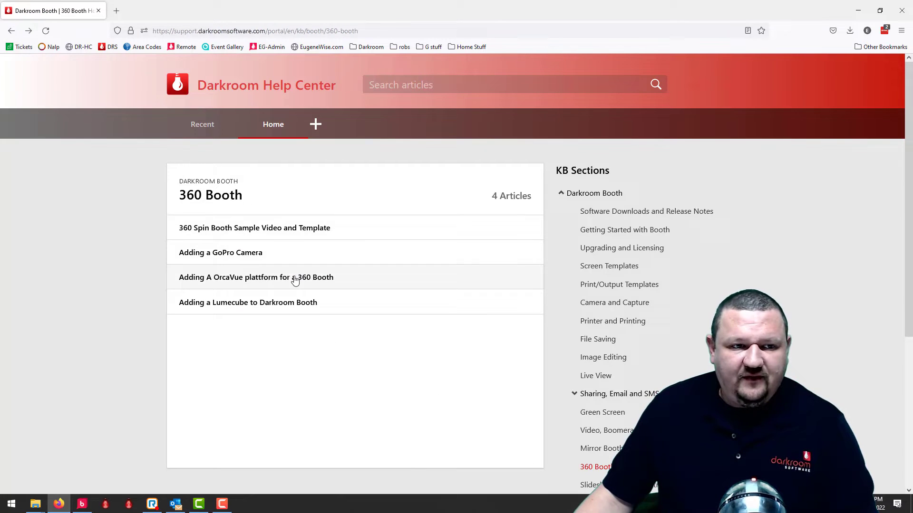
# Step: Skim the Adding A OrcaVue platform article and return to the 360 Booth list
pyautogui.click(294, 276)
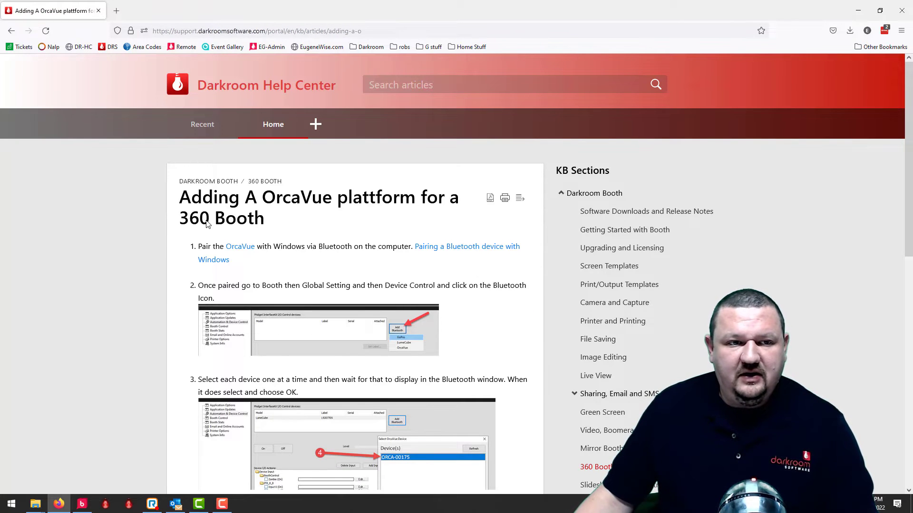
pyautogui.scroll(-7, 206, 224)
pyautogui.scroll(5, 83, 70)
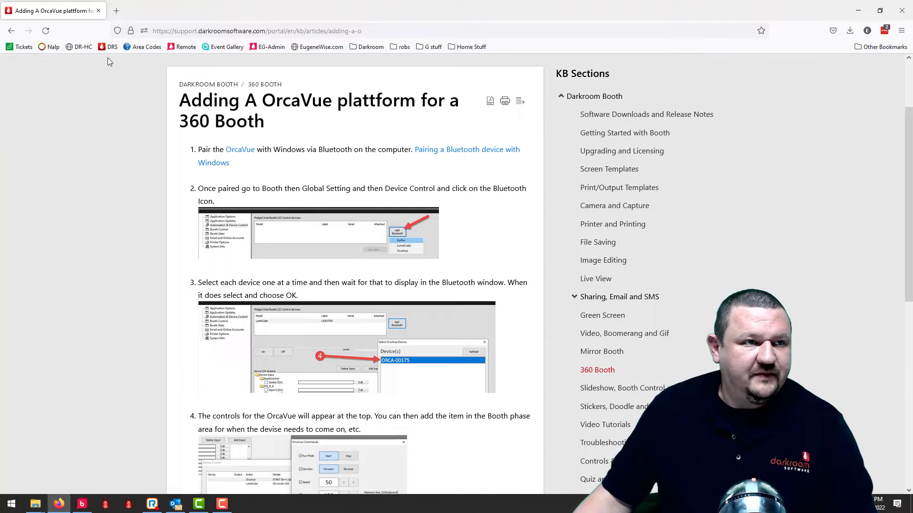
pyautogui.click(12, 31)
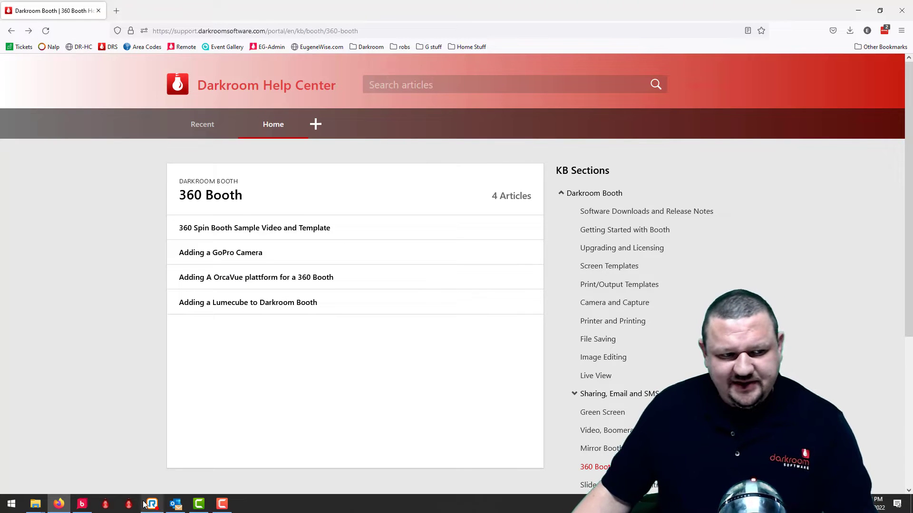
pyautogui.moveTo(86, 508)
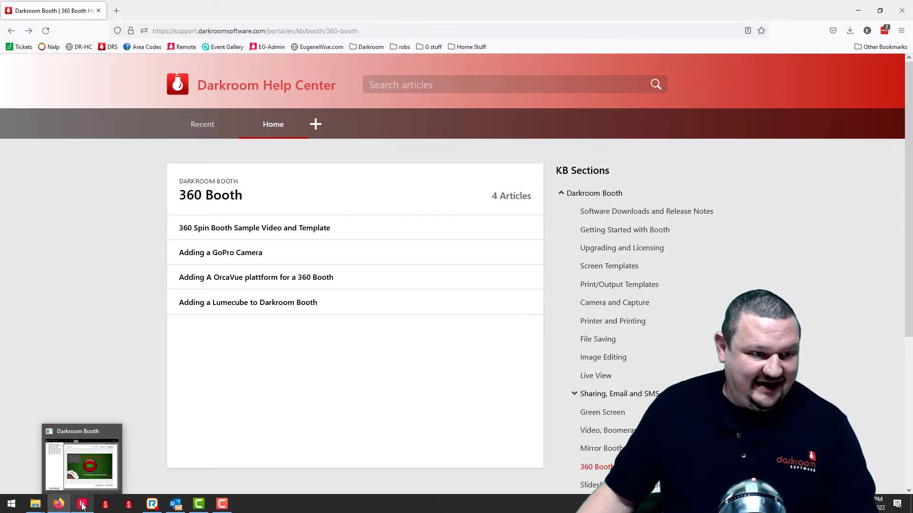
pyautogui.click(82, 505)
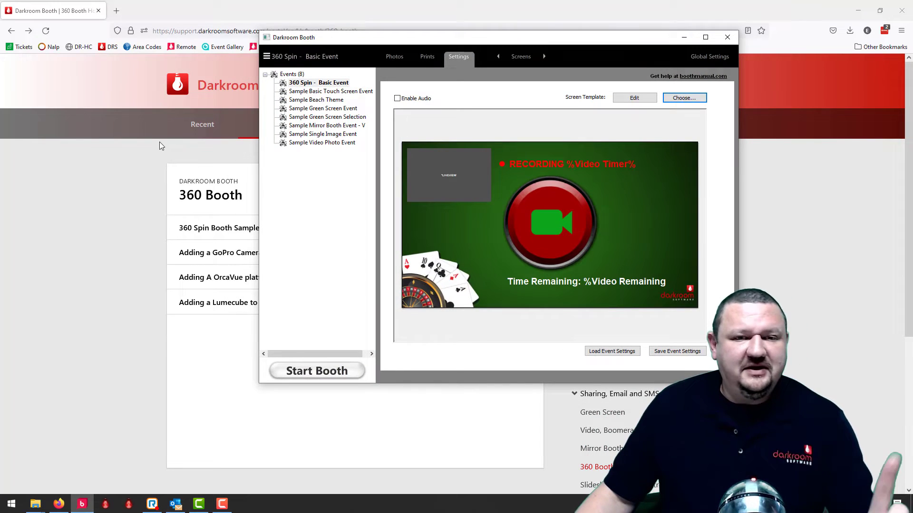
pyautogui.click(121, 206)
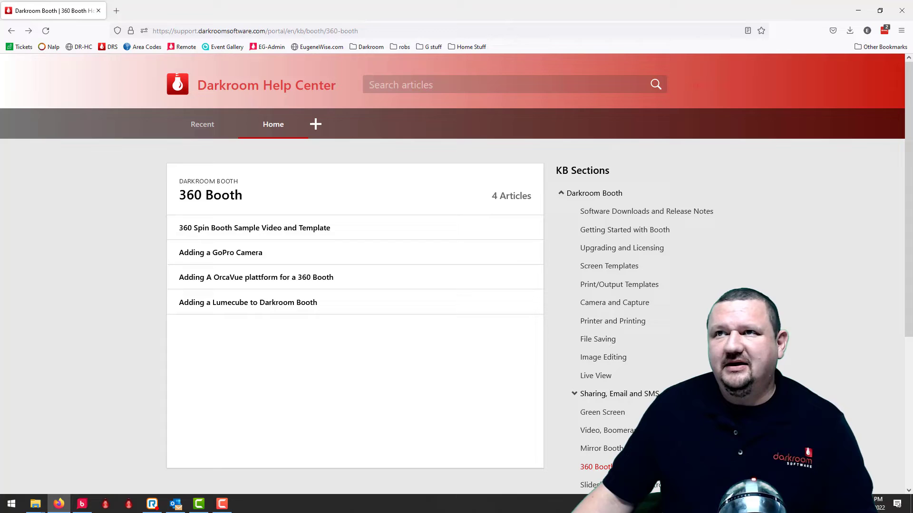
# Step: Check the 360 Spin Template folder, then bring the Darkroom Booth event window forward
pyautogui.hotkey('alt', 'Tab')
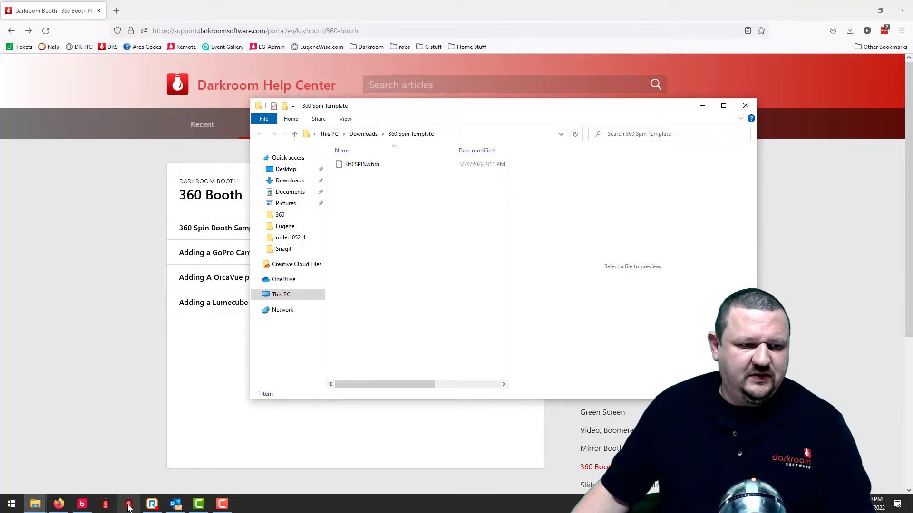
pyautogui.click(82, 504)
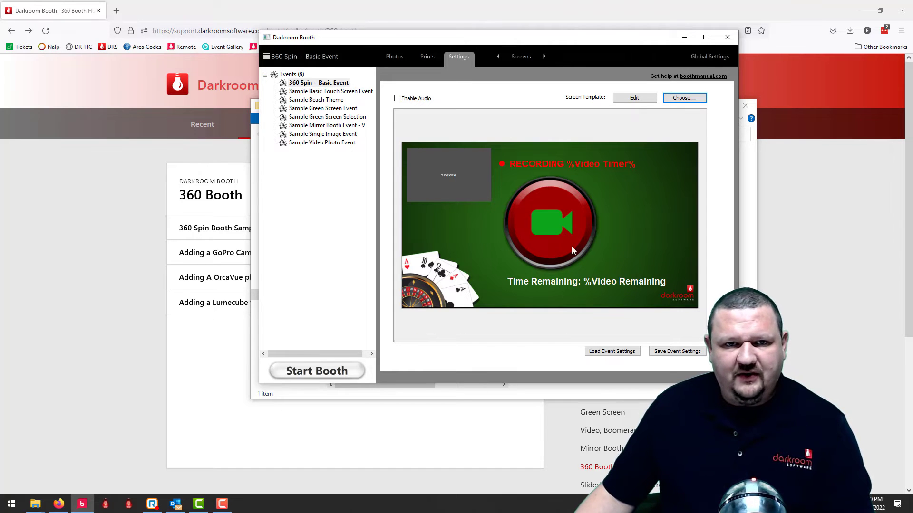
# Step: Show Global Settings' Automation & Device Control page with the window maximized
pyautogui.click(704, 56)
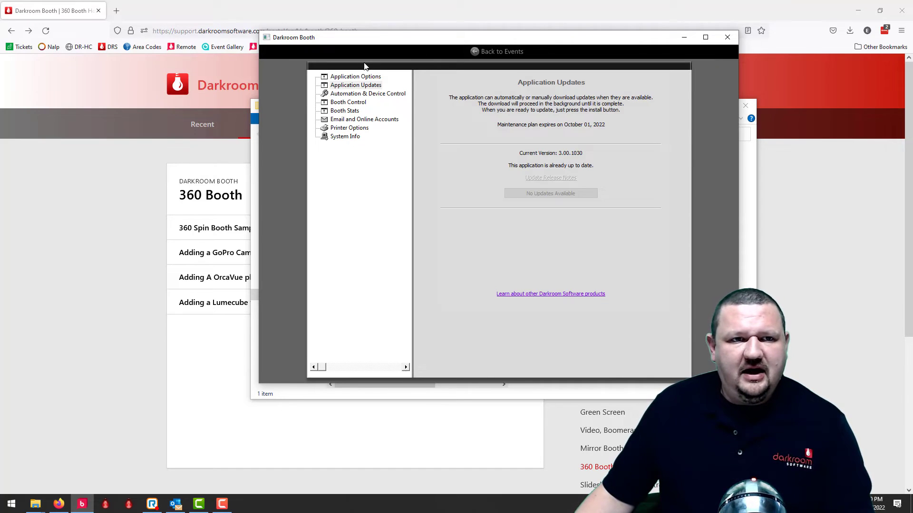
pyautogui.click(334, 92)
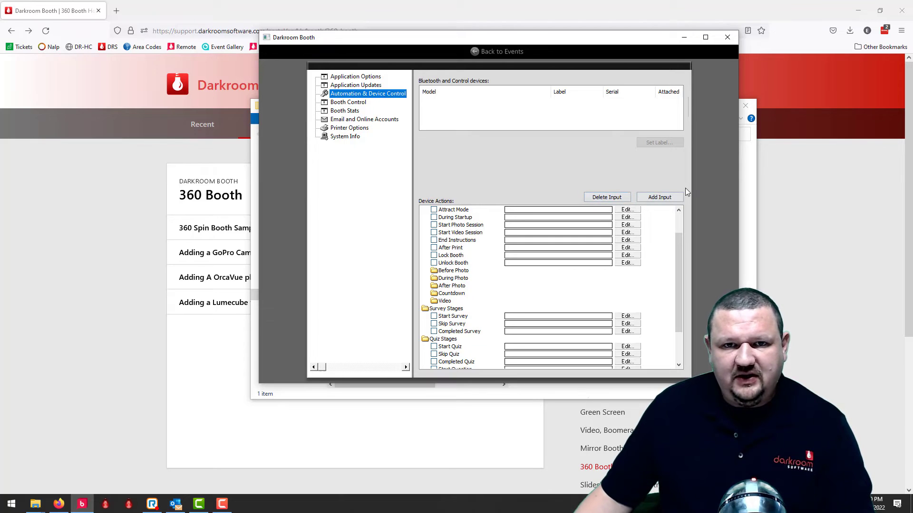
pyautogui.click(707, 38)
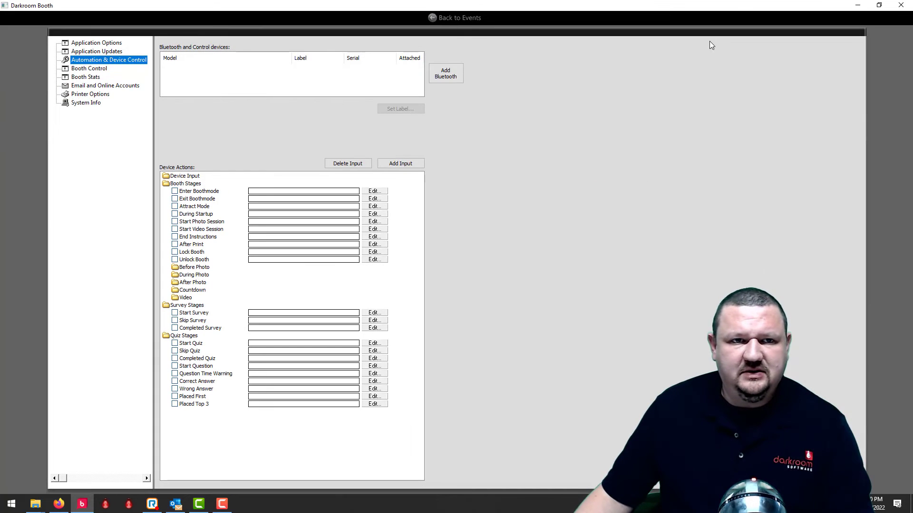
# Step: Open the Add Bluetooth menu showing GoPro, LumeCube and OrcaVue
pyautogui.click(444, 74)
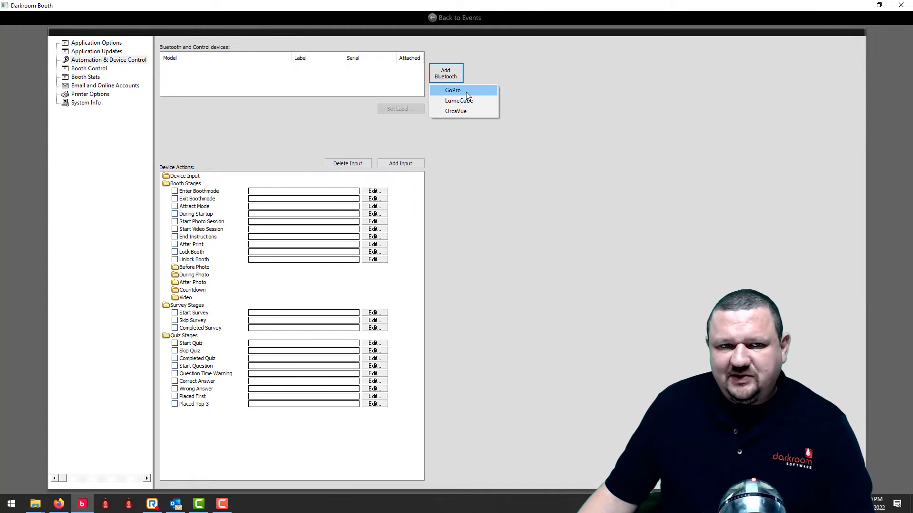